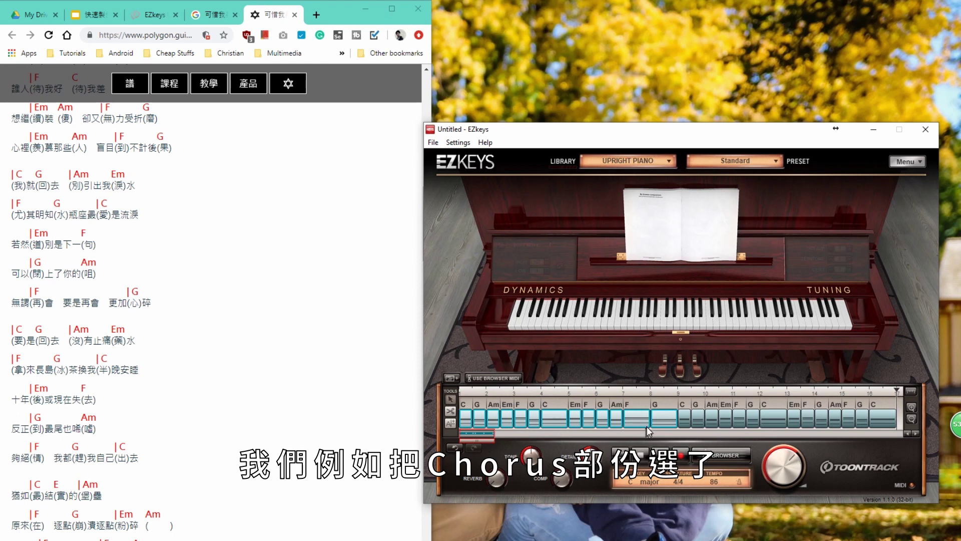
- Label all chord blocks in bars 1 to 8 of the song track as Chorus
left_click_drag(669, 404, 466, 422)
right_click(657, 416)
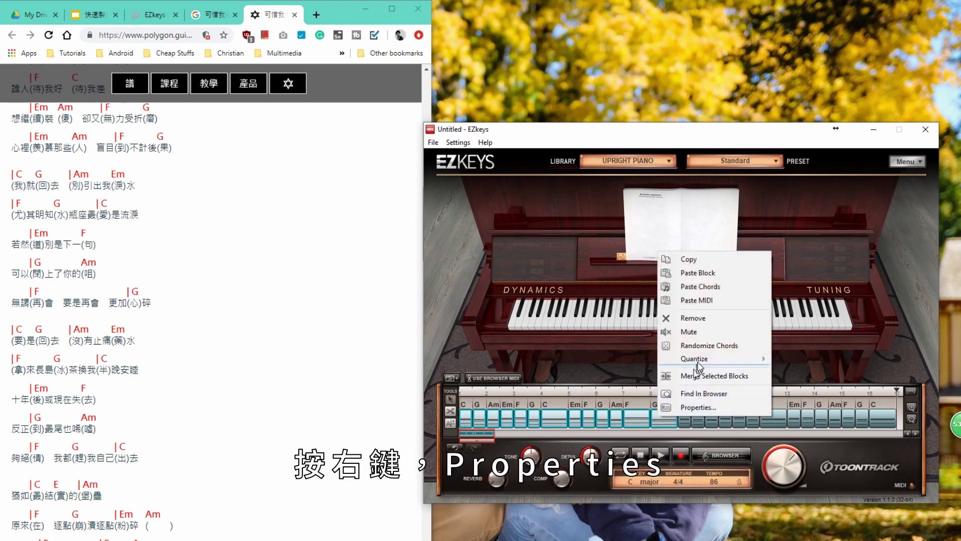
left_click(692, 407)
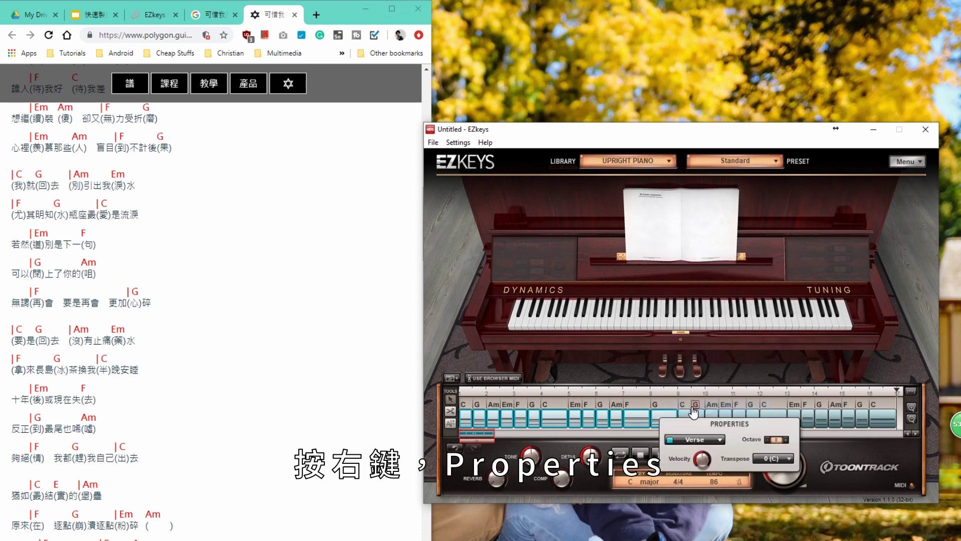
left_click(705, 440)
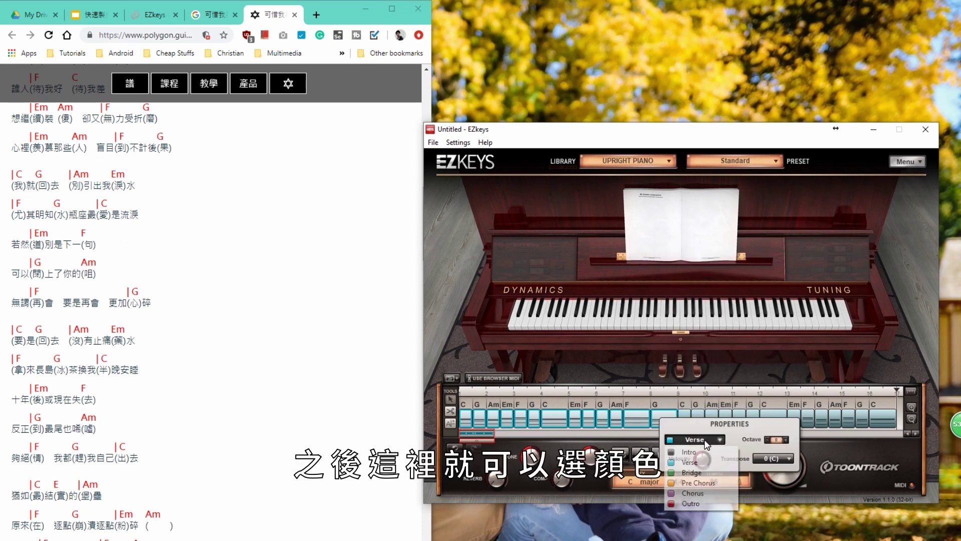
left_click(693, 495)
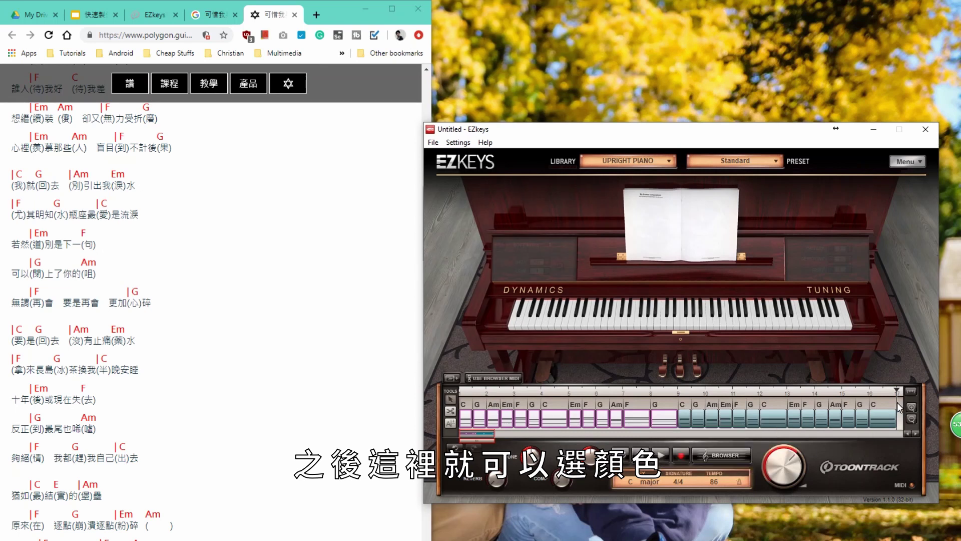
- Label the remaining chord blocks from bar 9 to the end of the song as Pre Chorus
left_click_drag(893, 401, 687, 416)
right_click(687, 416)
left_click(718, 406)
left_click(724, 440)
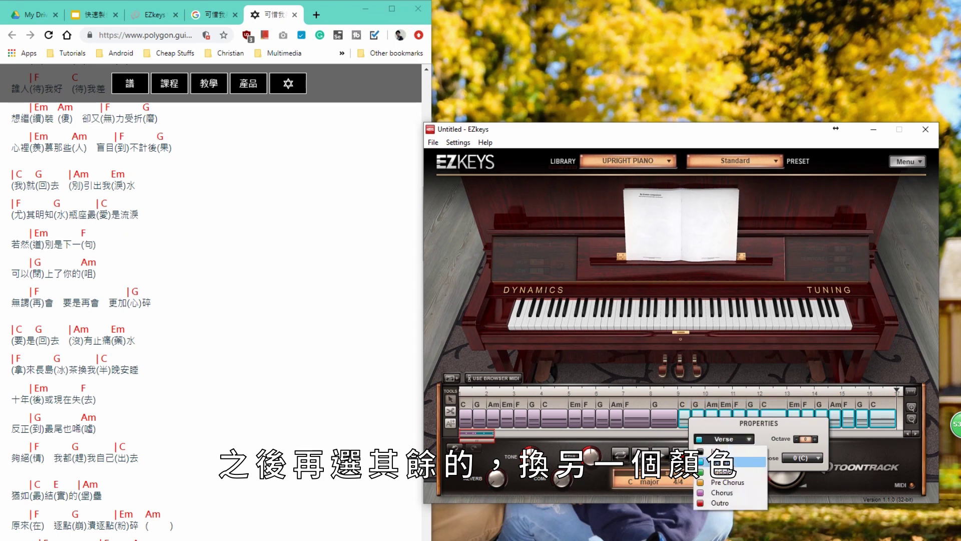
left_click(737, 483)
left_click(894, 402)
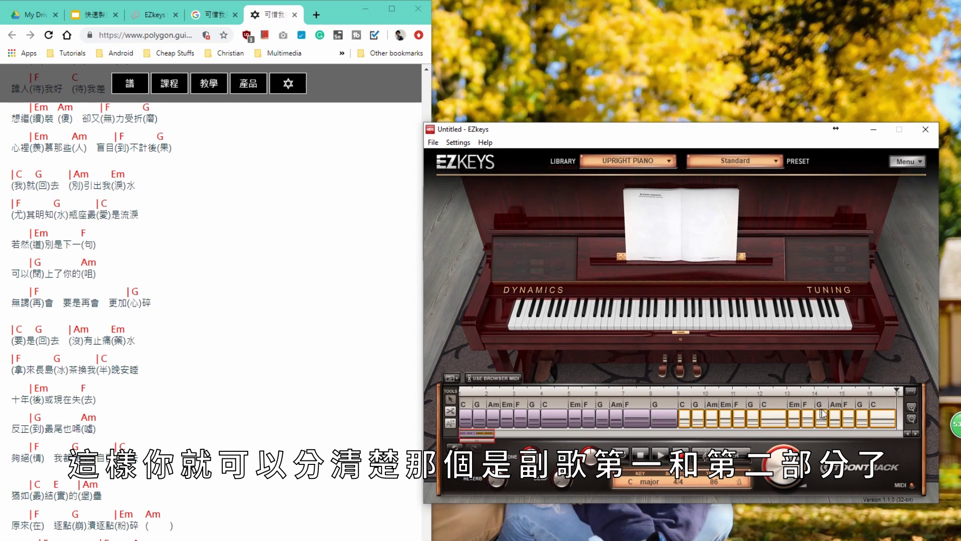
left_click(901, 405)
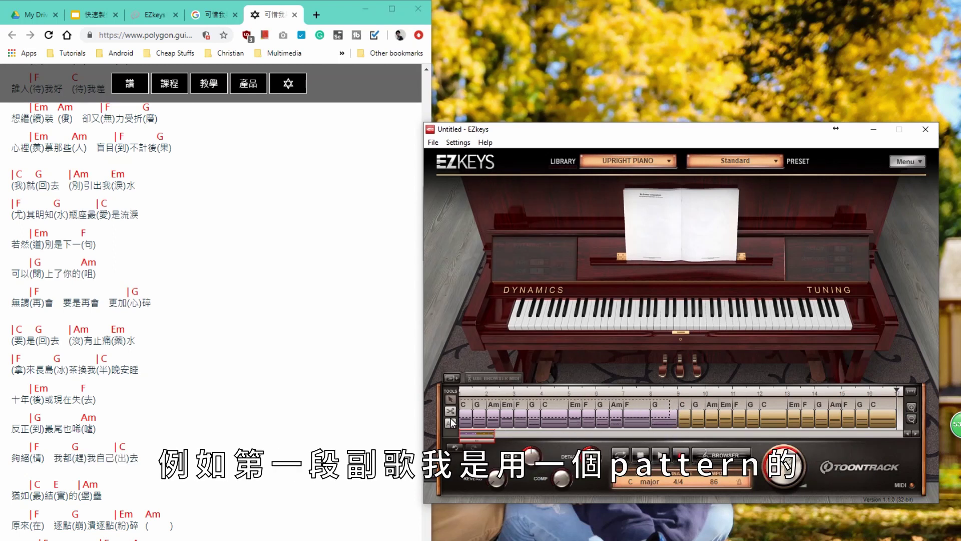
- Apply browser MIDI to the blocks in bars 1 to 8 and audition Ballad 66 BPM Verse Variation 03 on them
left_click_drag(453, 431, 506, 376)
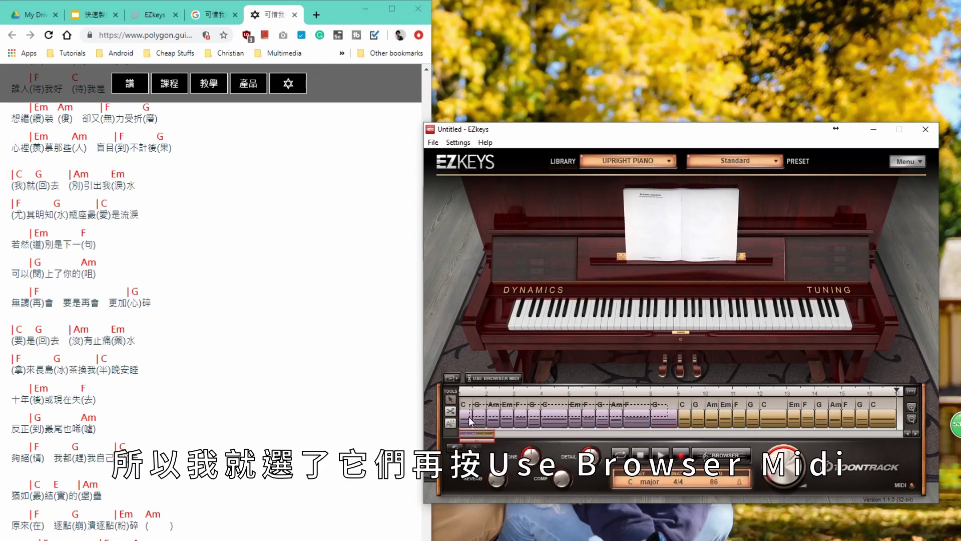
left_click(493, 380)
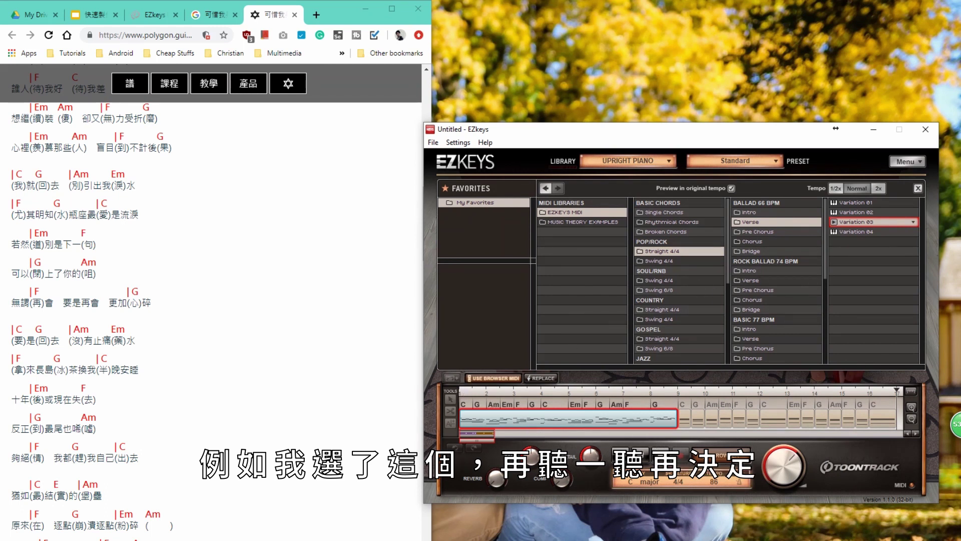
left_click(661, 456)
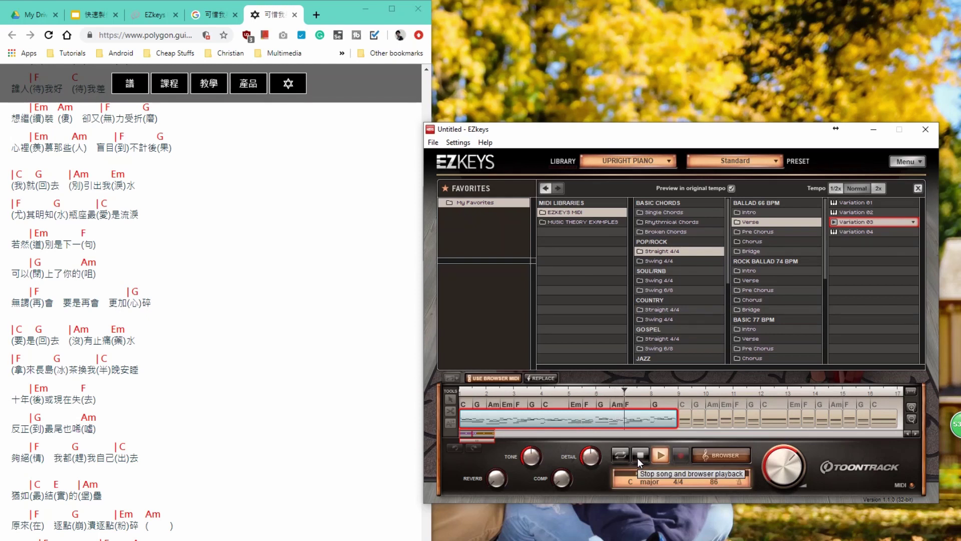
left_click(639, 456)
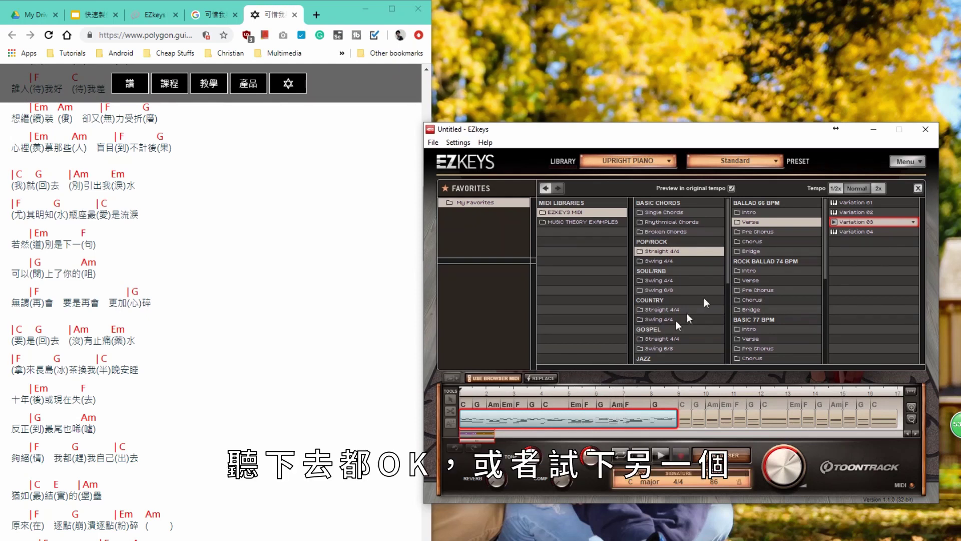
- Audition Ballad 66 BPM Chorus Variation 02 on the first eight bars
left_click(751, 241)
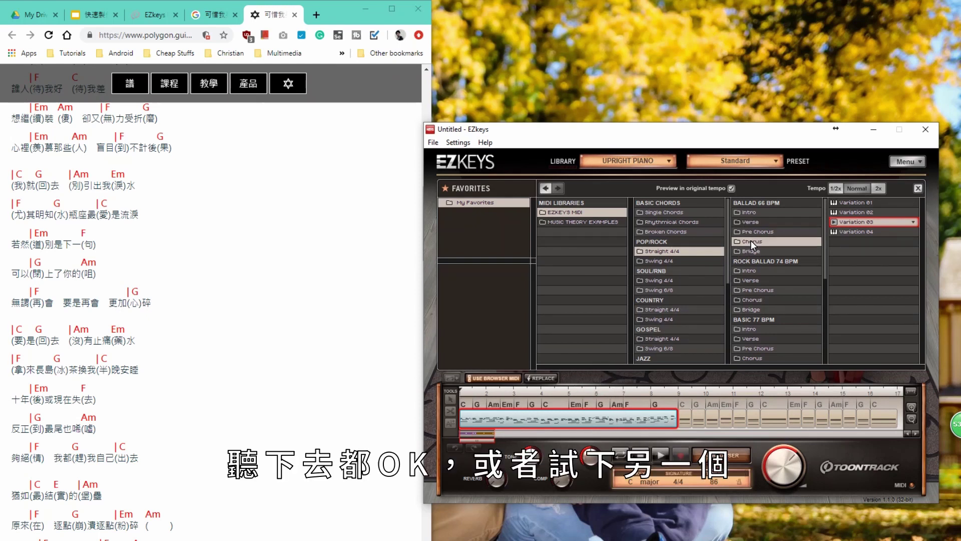
left_click(858, 213)
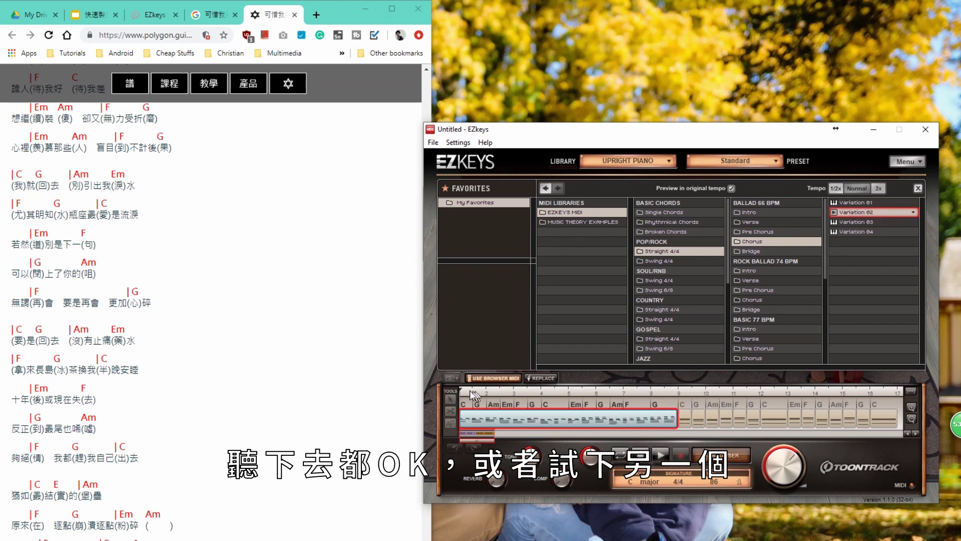
left_click(661, 453)
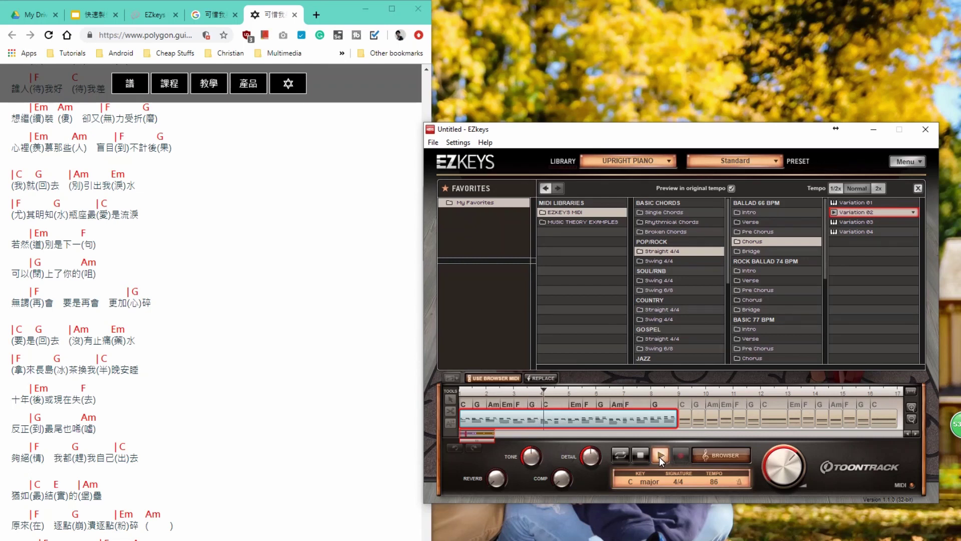
left_click(641, 456)
- Try Rock Ballad 74 BPM Verse Variation 03, and audition its Chorus Variation 02 on the first eight bars
left_click(762, 281)
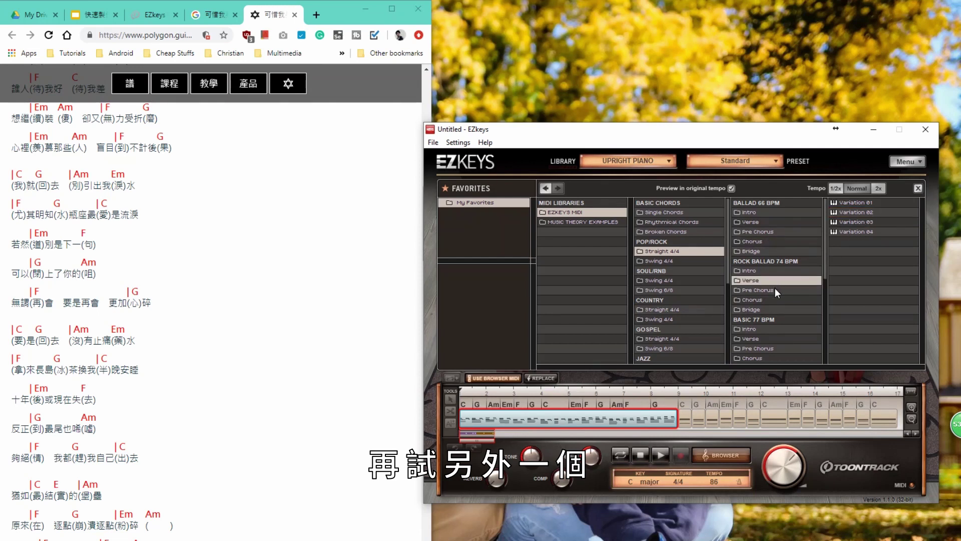
left_click(843, 221)
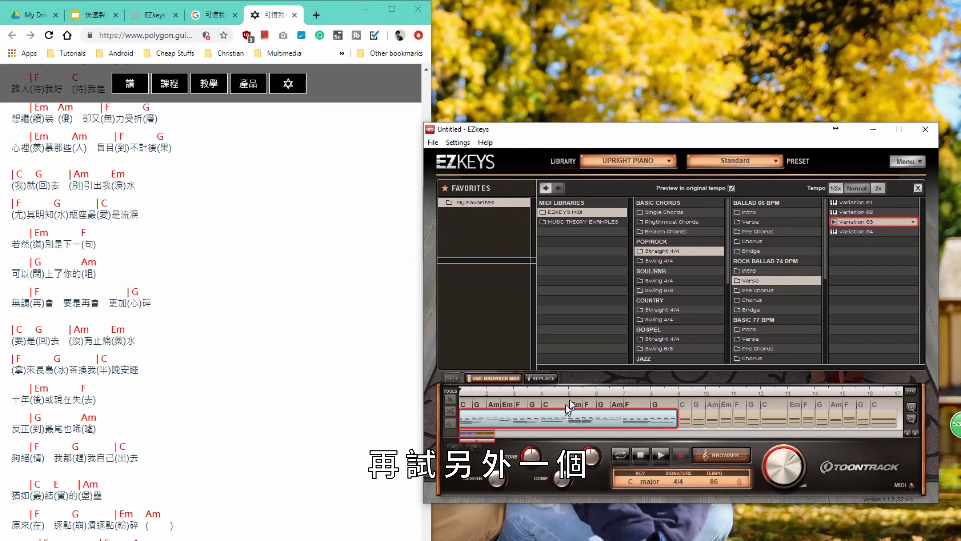
left_click(772, 298)
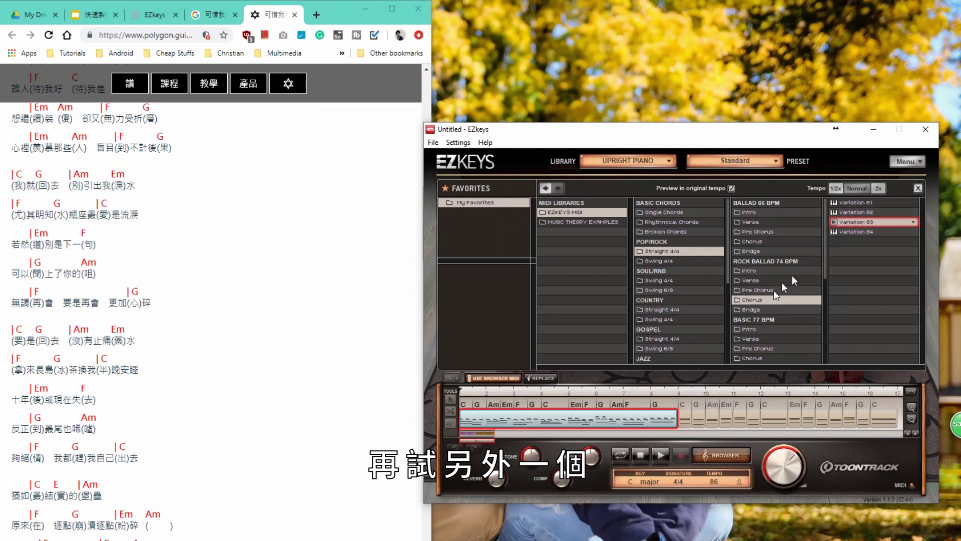
left_click(858, 212)
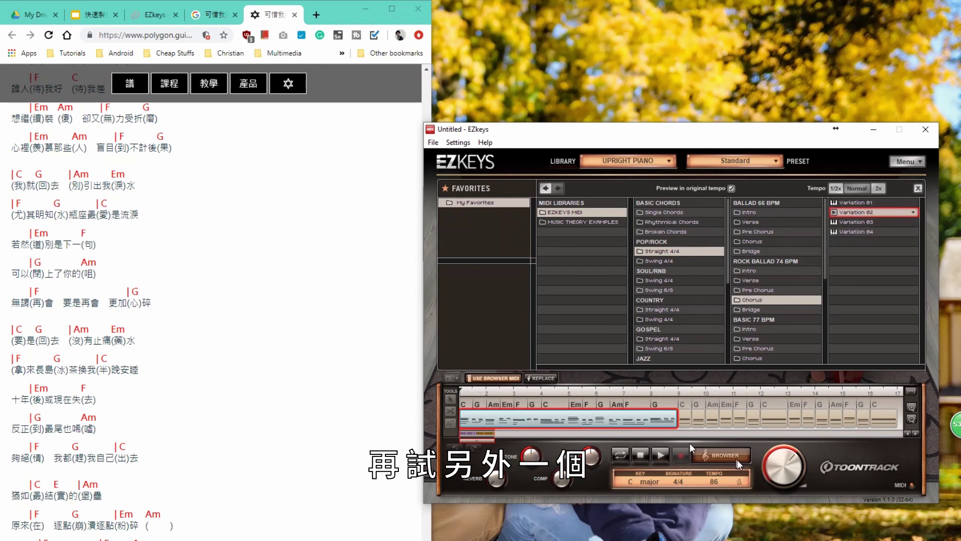
left_click(661, 455)
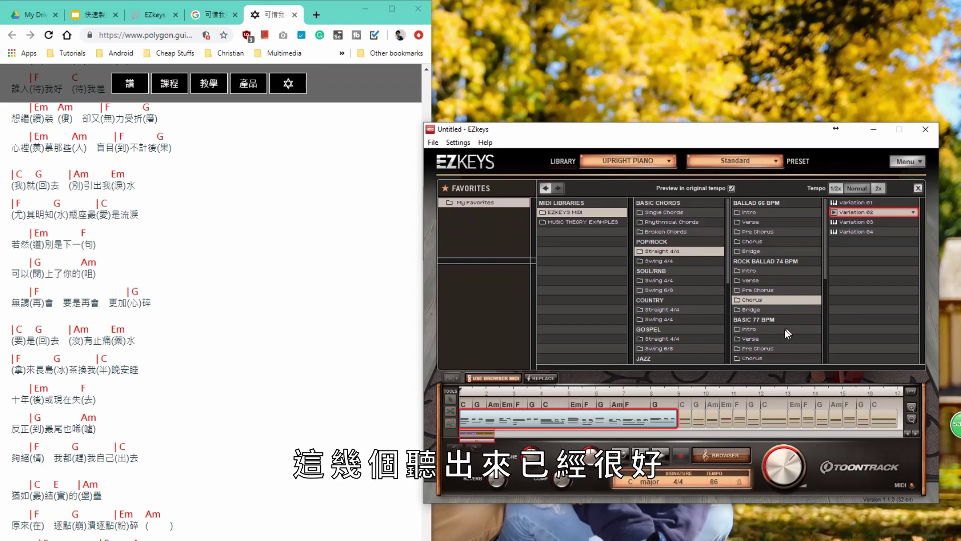
- Replace the blocks in bars 1 to 8 with Ballad 66 BPM Verse Variation 03
left_click(755, 222)
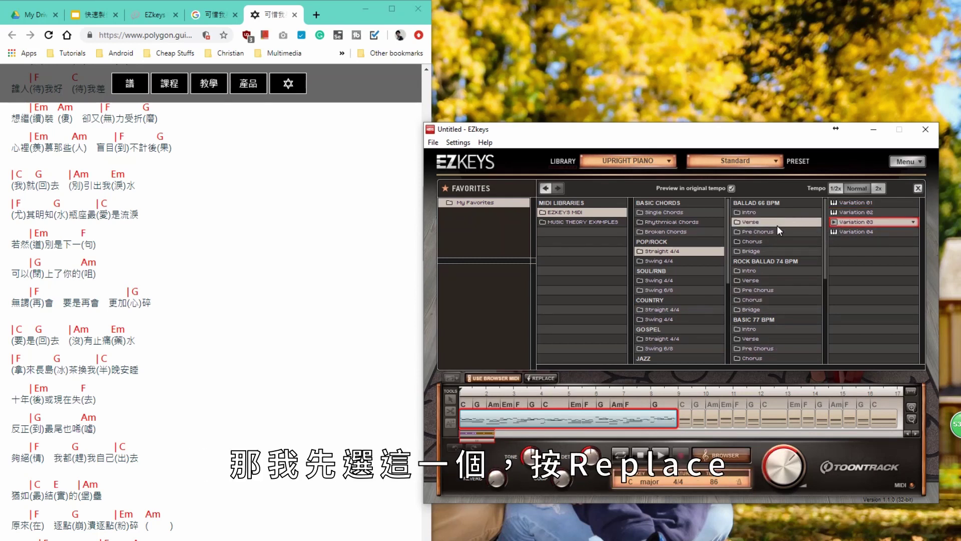
left_click(773, 243)
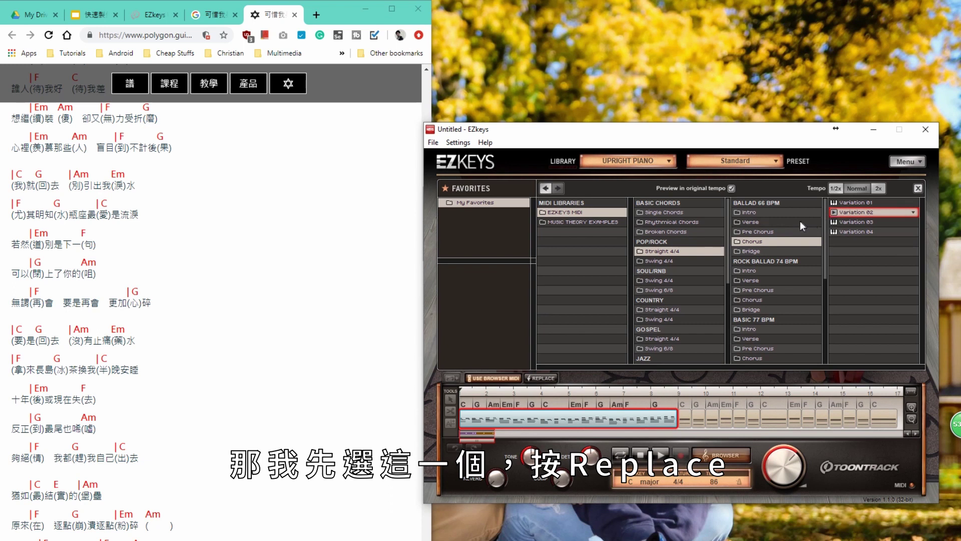
left_click(800, 221)
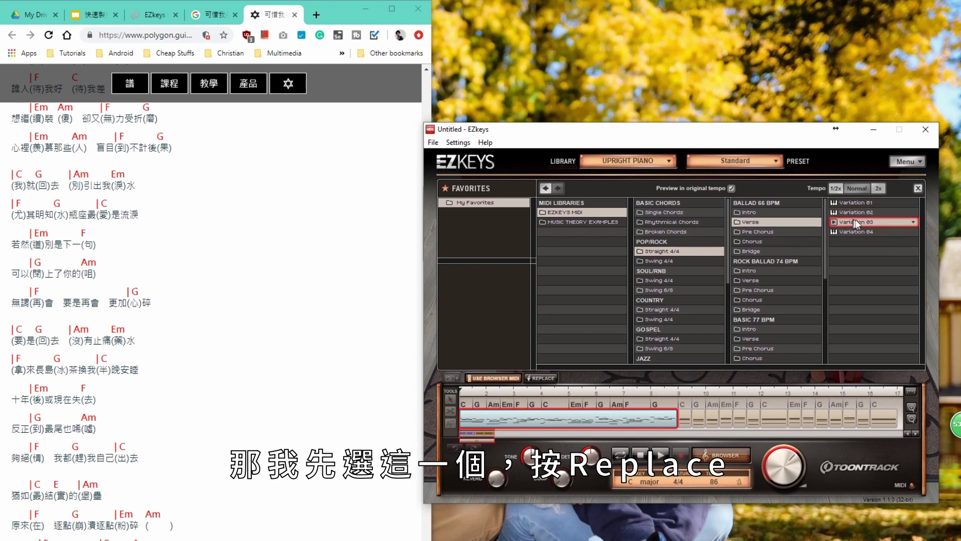
left_click(551, 376)
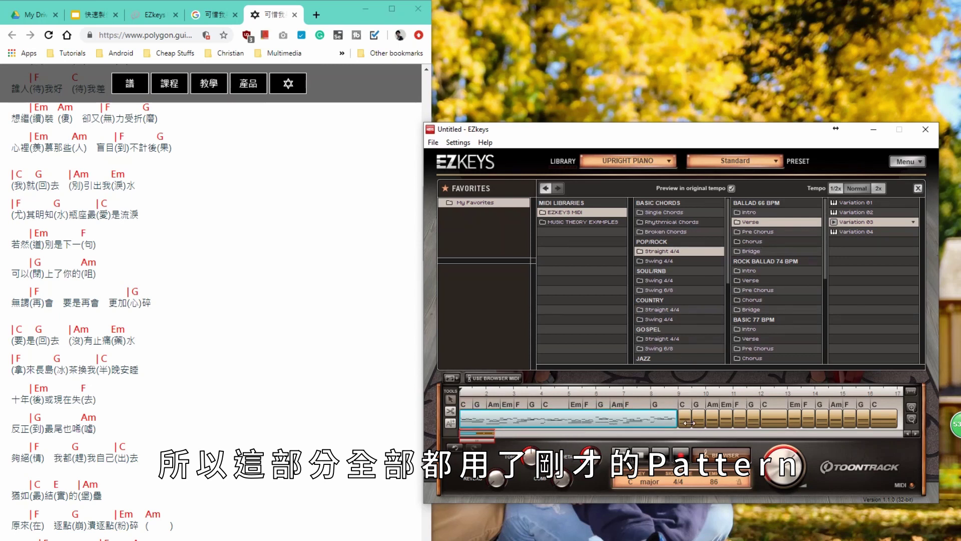
- Apply browser MIDI to all blocks from bar 9 onward, choosing Ballad 66 BPM Chorus Variation 03
left_click_drag(684, 418, 883, 423)
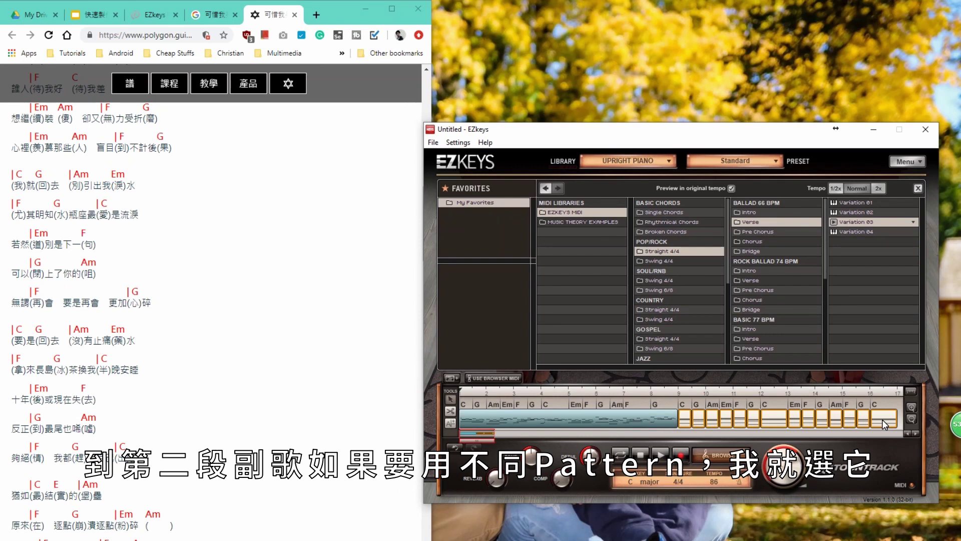
left_click(690, 401)
left_click_drag(690, 403, 823, 425)
left_click(509, 378)
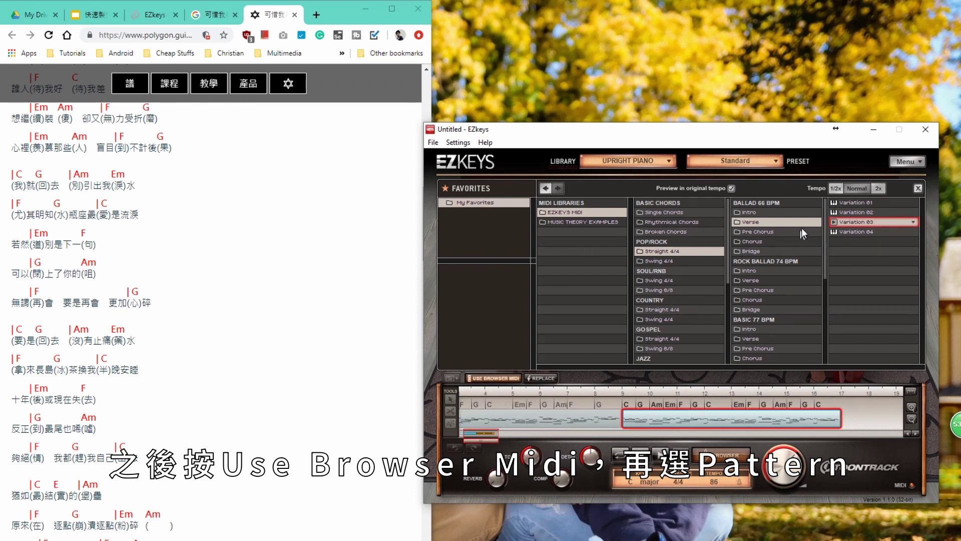
left_click(772, 241)
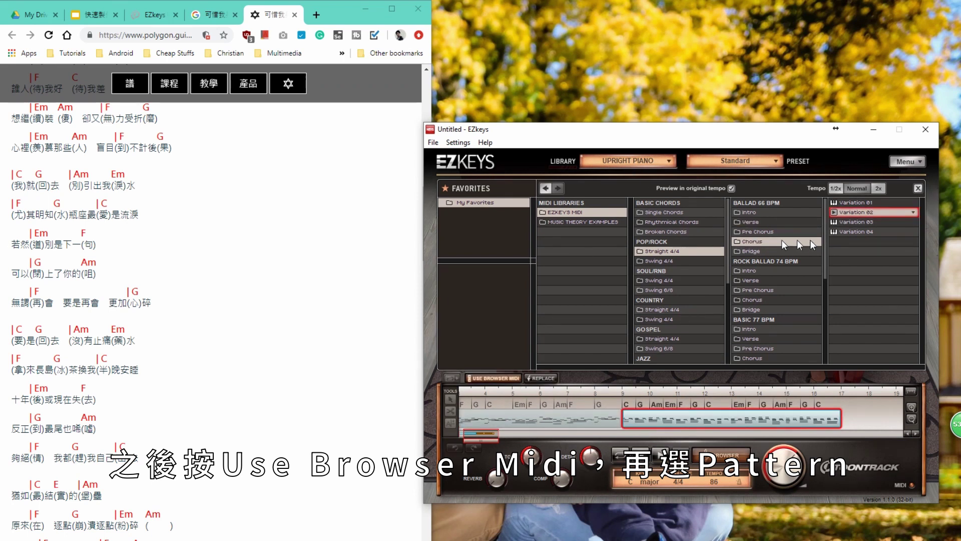
left_click(865, 221)
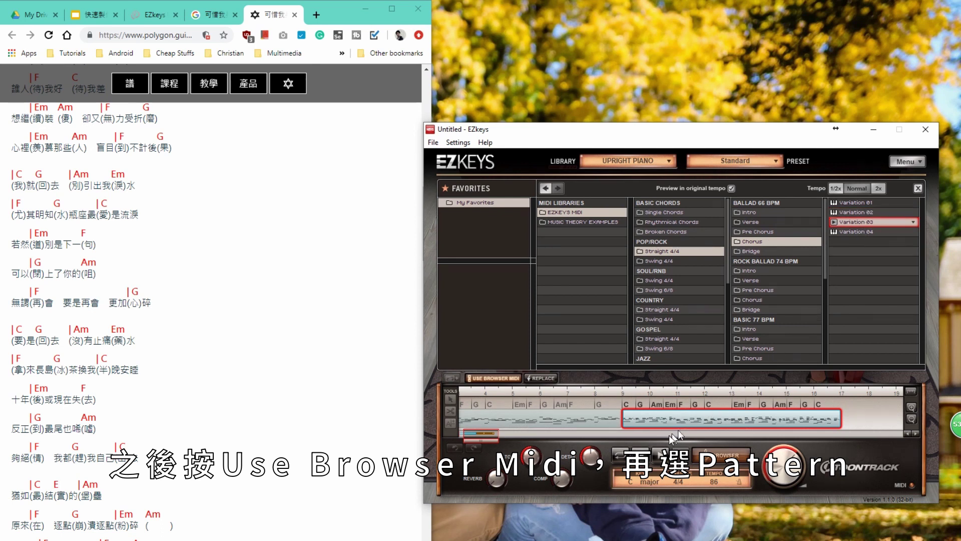
- Audition the chosen pattern from bar 9 and replace the second section's blocks with it
left_click(635, 393)
left_click(622, 393)
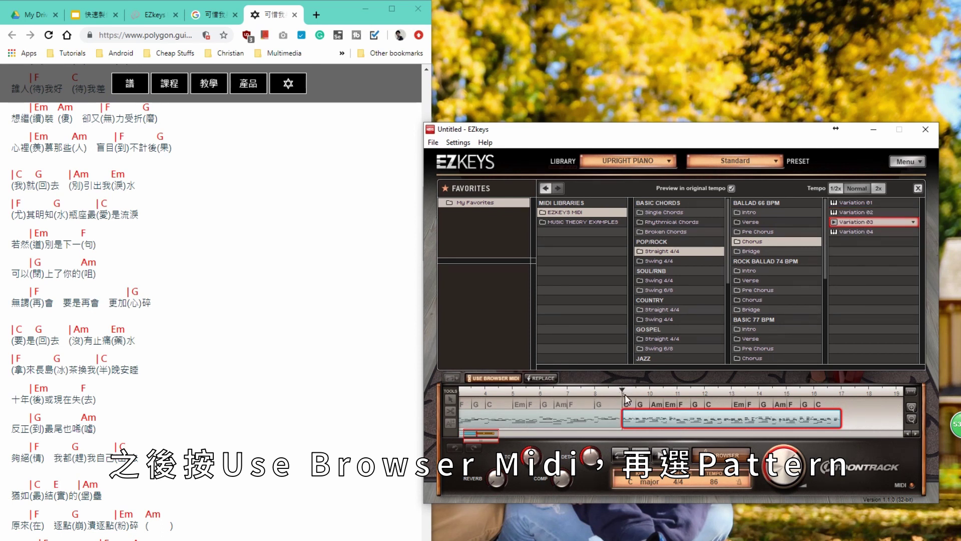
left_click(663, 457)
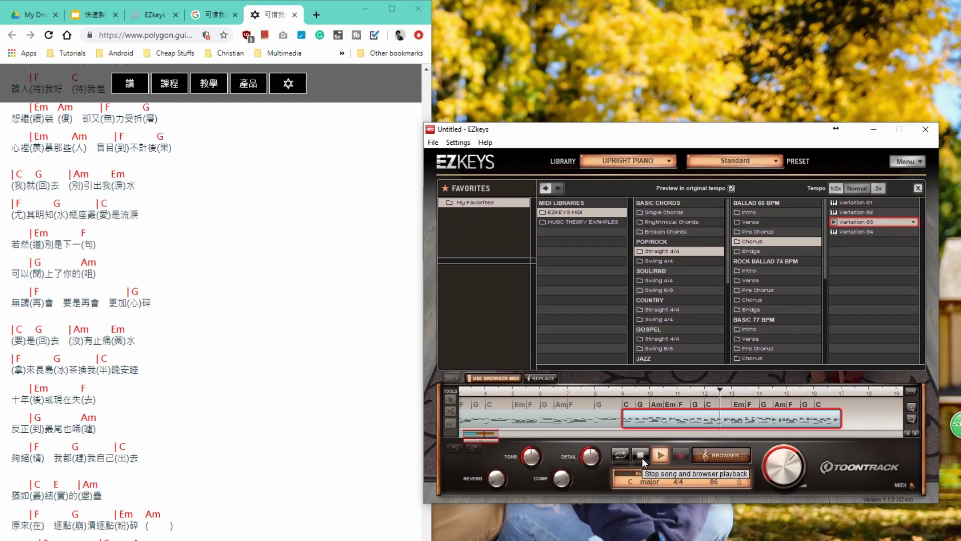
left_click(640, 455)
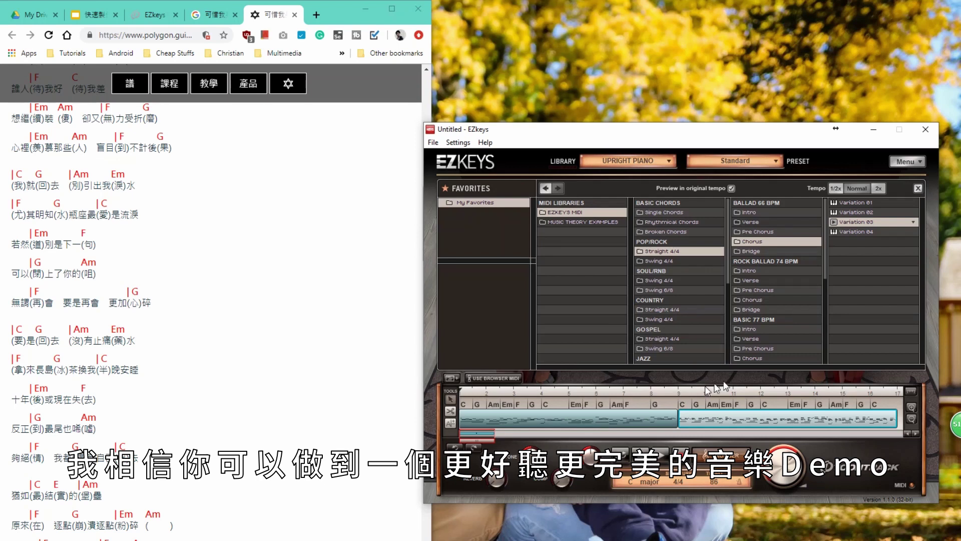
- Play the arranged song back from the start to hear both patterns
left_click(656, 456)
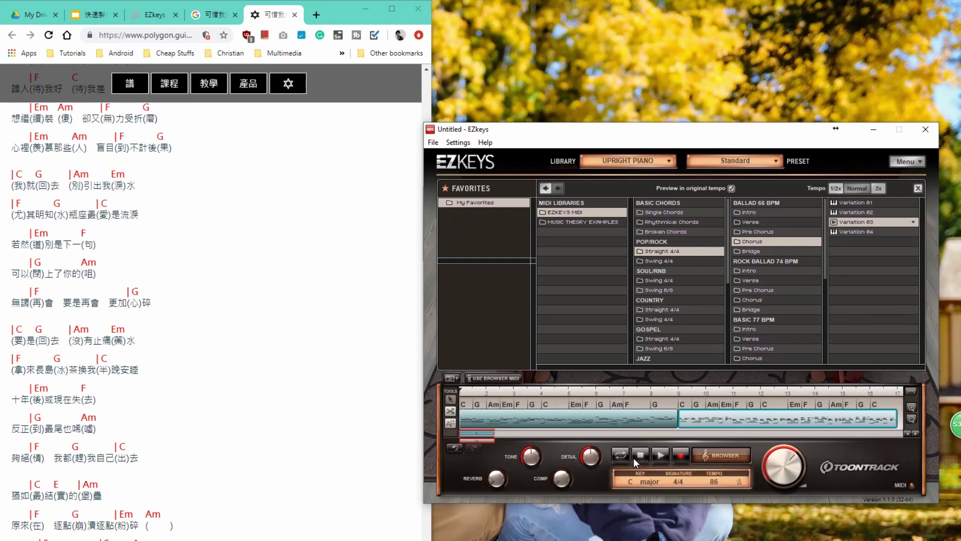
mouse_move(483, 436)
left_mouse_down()
mouse_move(492, 440)
mouse_move(484, 438)
left_mouse_up()
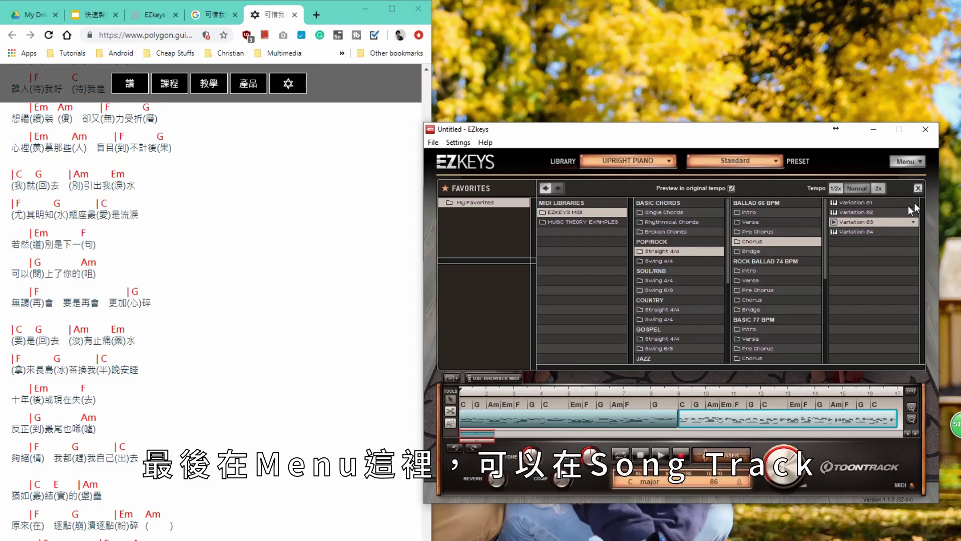
- Examine the Song Track options for exporting the song as a MIDI or wave file without choosing one
left_click(903, 164)
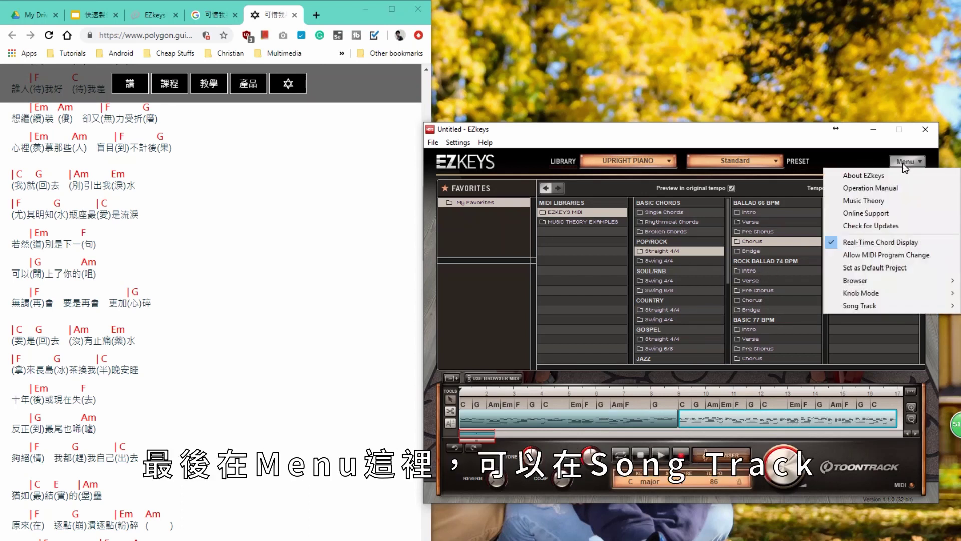
mouse_move(878, 281)
mouse_move(870, 309)
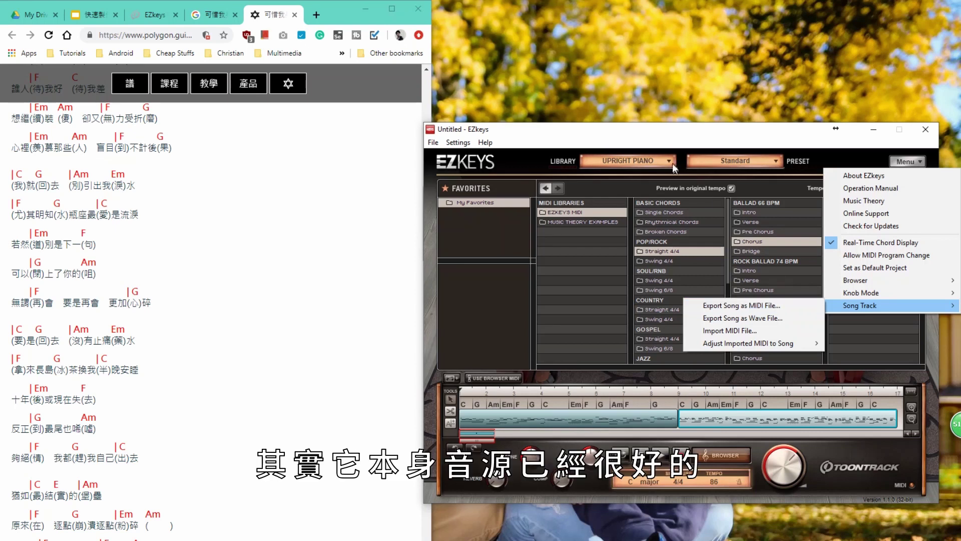
key("Escape")
key("Escape")
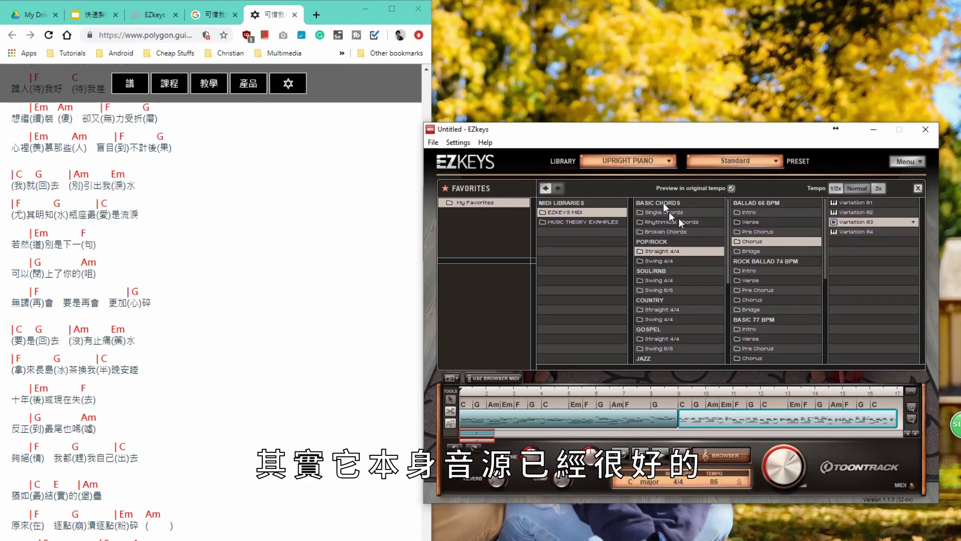